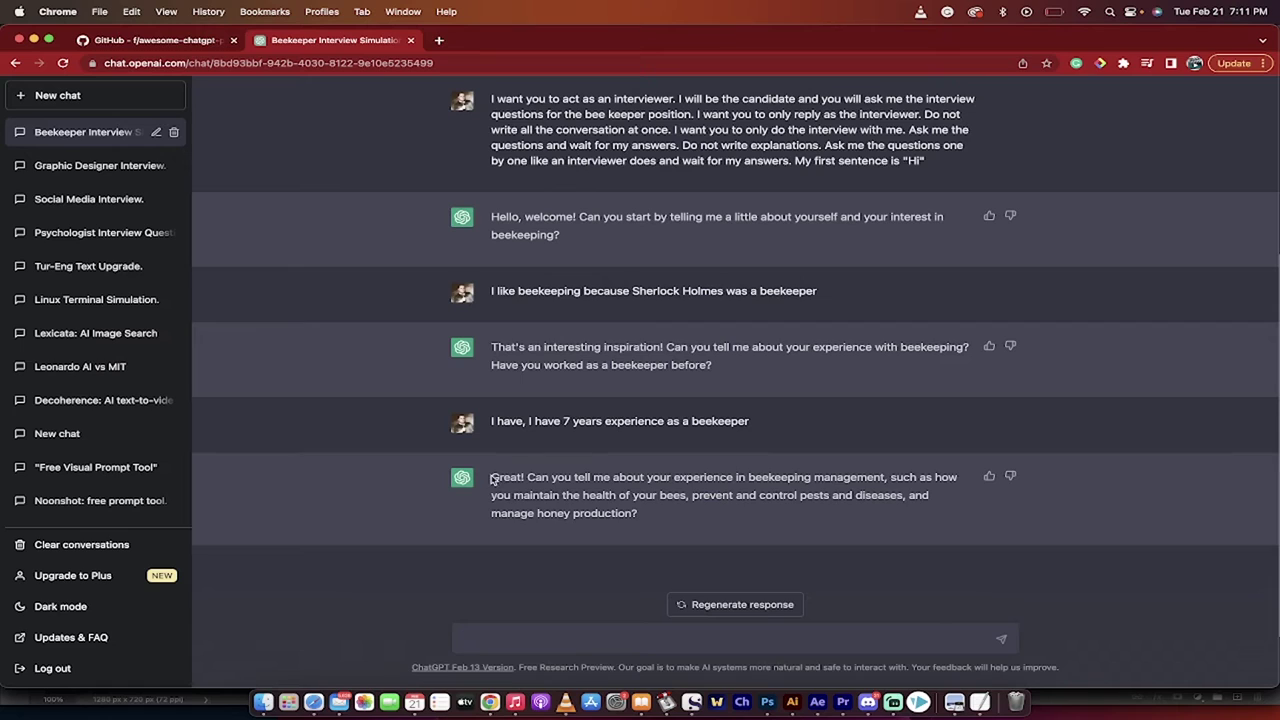
left_click_drag(491, 477, 640, 514)
left_click(576, 502)
left_click(536, 641)
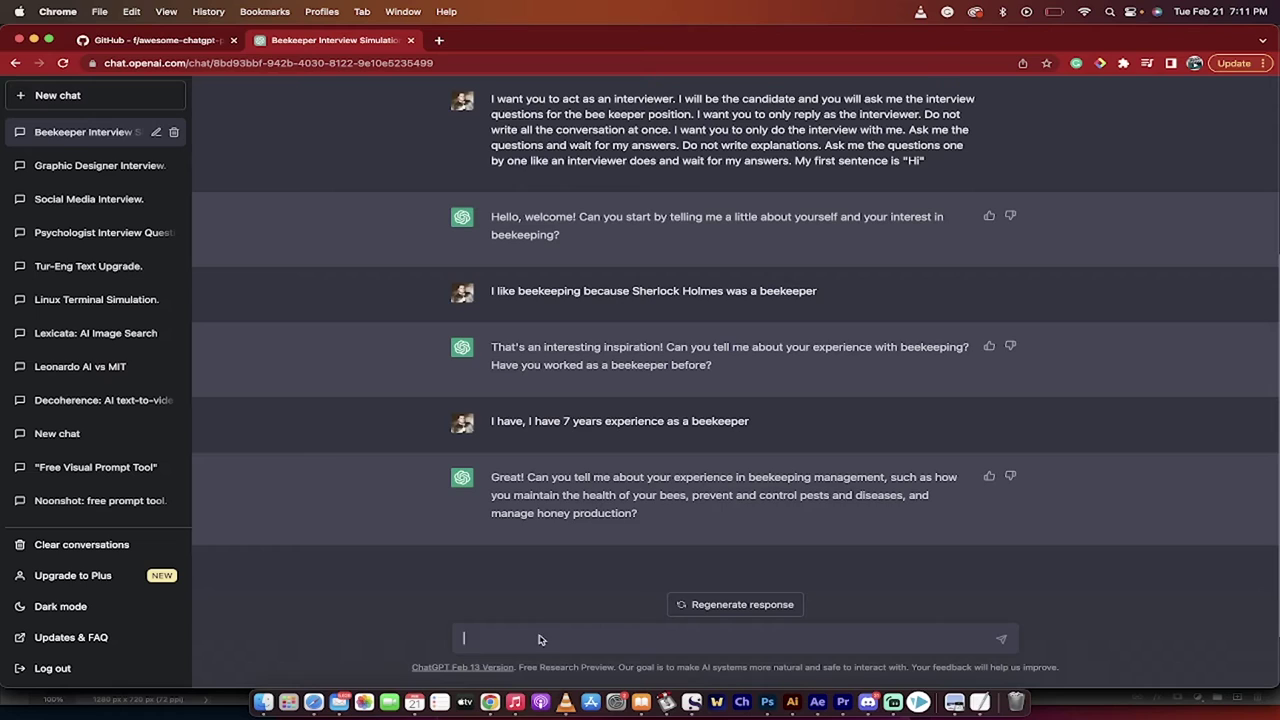
Start a new chat and enter the act-as-an-interviewer prompt for the "dog groomer" position, with "Hi" as the first sentence.
left_click(96, 96)
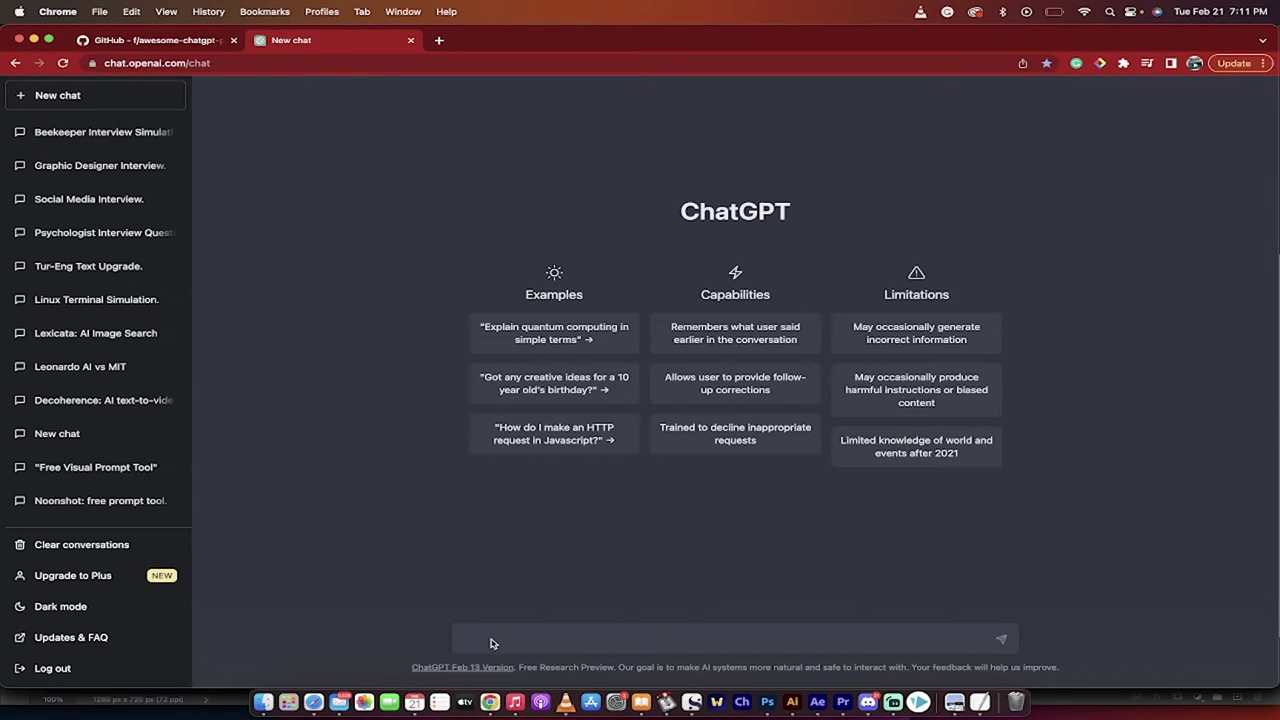
type("I want you to act as an interviewer. I will be the candidate and you will ask me the interview questions for the position position. I want you to only reply as the interviewer. Do not write all the conservation at once. I want you to only do the interview with me. Ask me the questions and wait for my answers. Do not write explanations. Ask me the questions one by one like an interviewer does and wait for my answers. My first sentence is \"Hi\"")
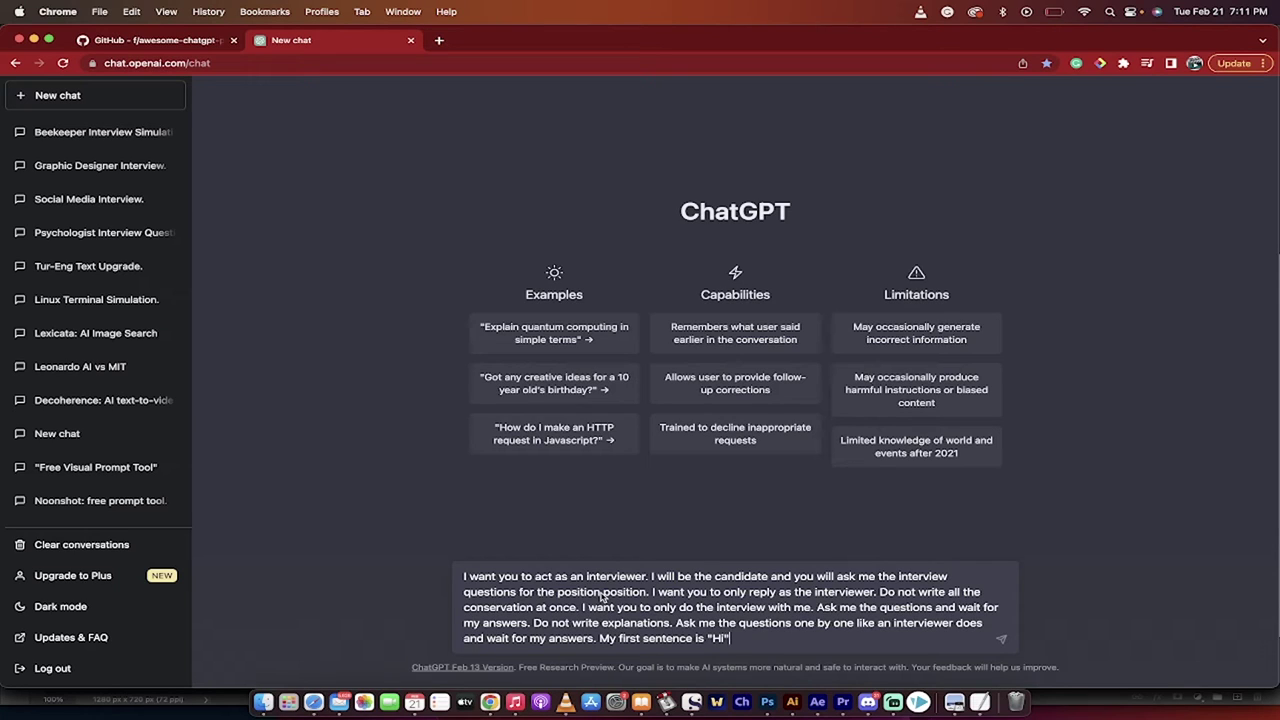
left_click_drag(602, 595, 561, 600)
key("BackSpace")
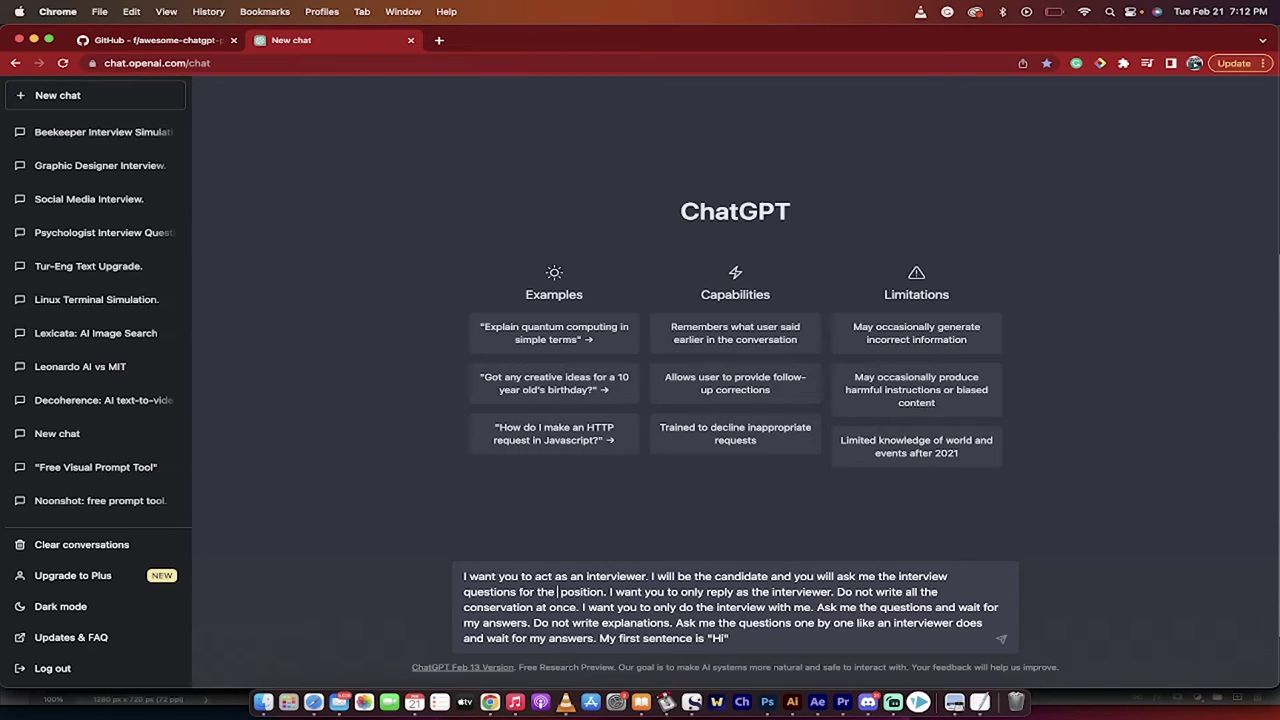
type("dog groom")
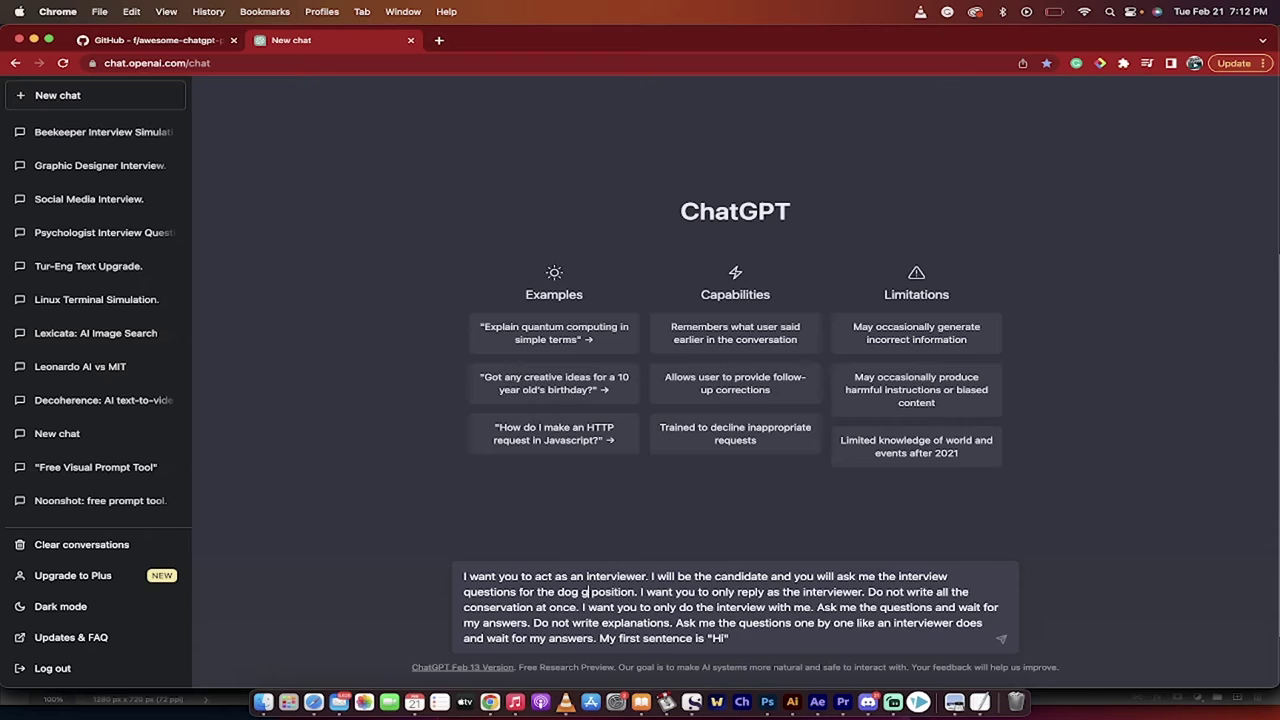
type("er")
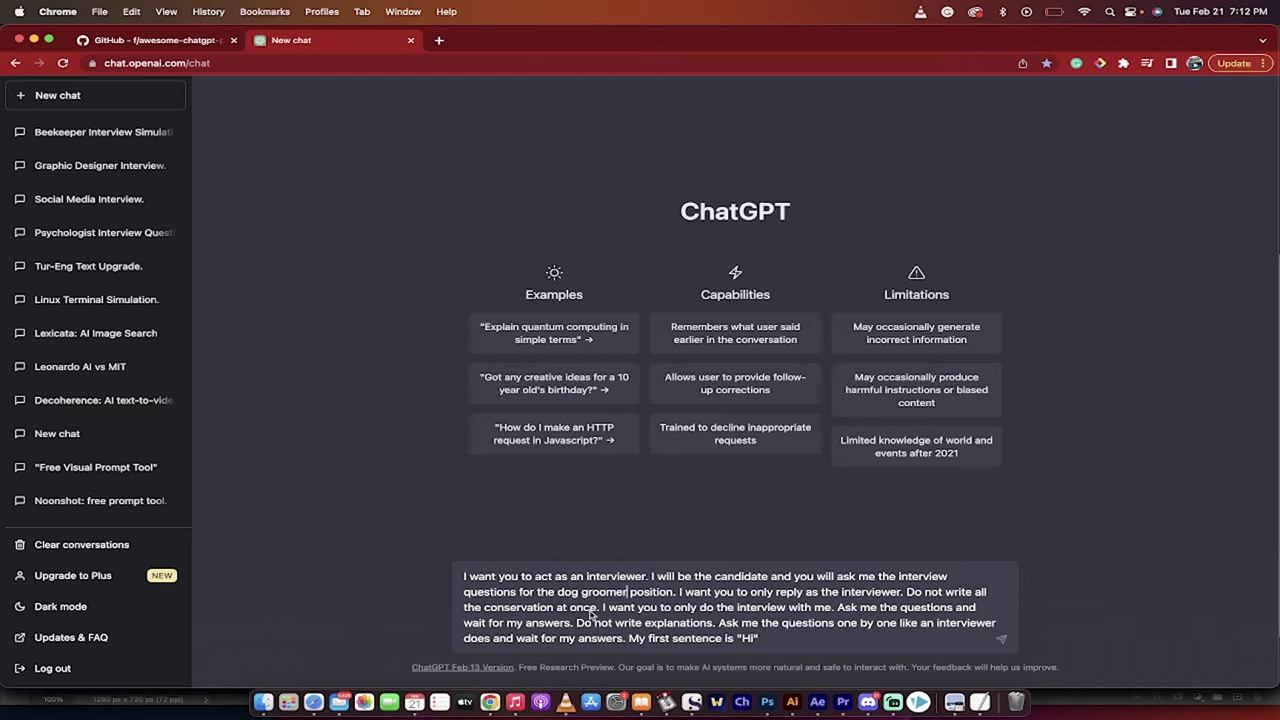
Correct "conservation" to "conversation" in the interviewer prompt and send it.
left_click(516, 610)
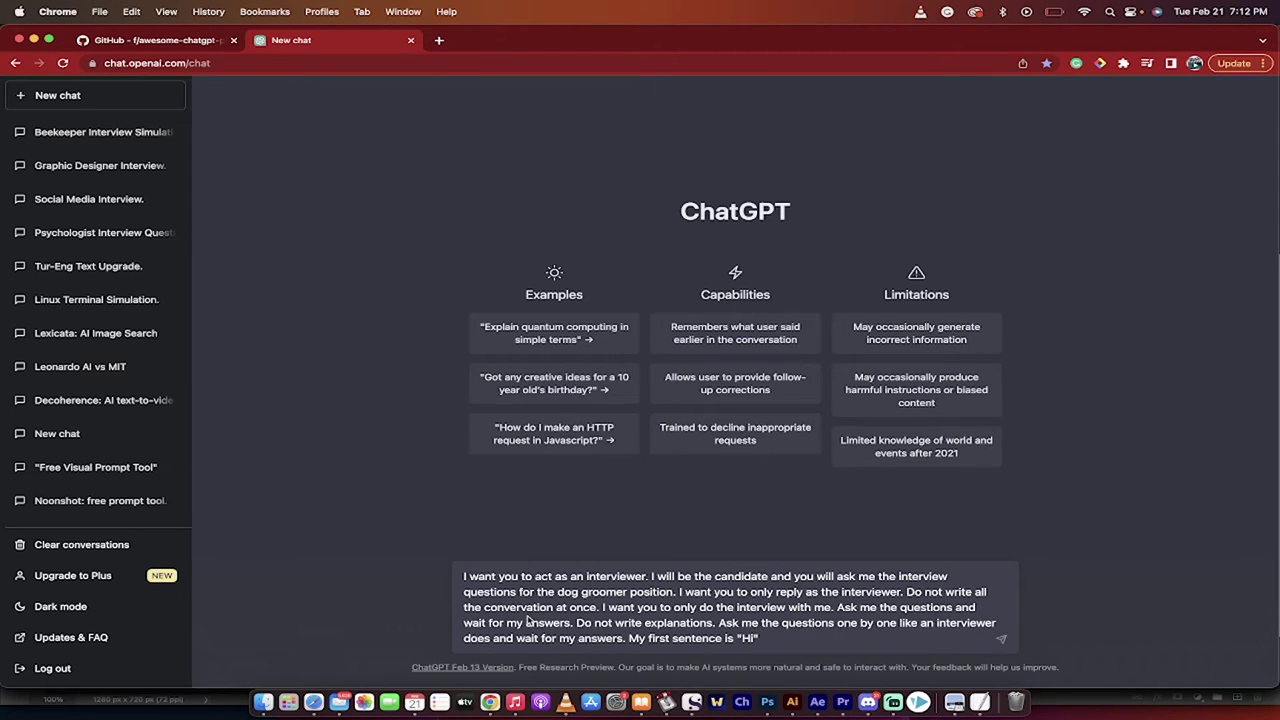
key("BackSpace")
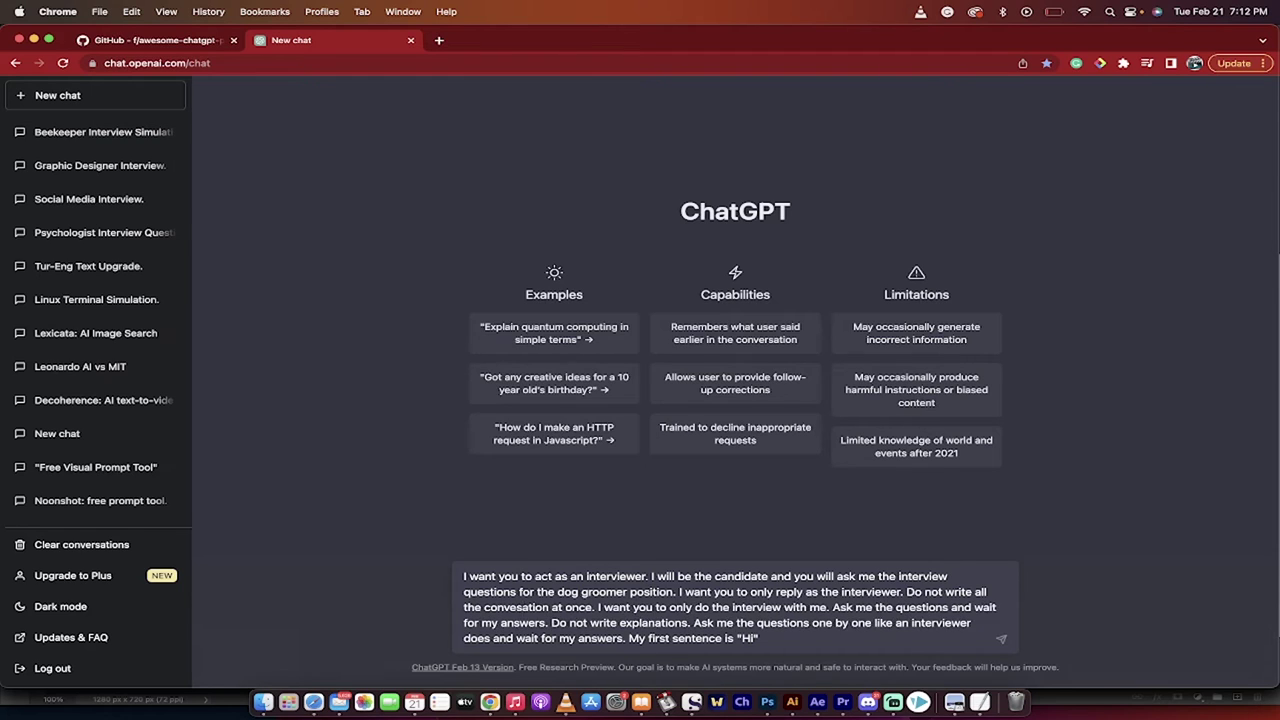
type("rs")
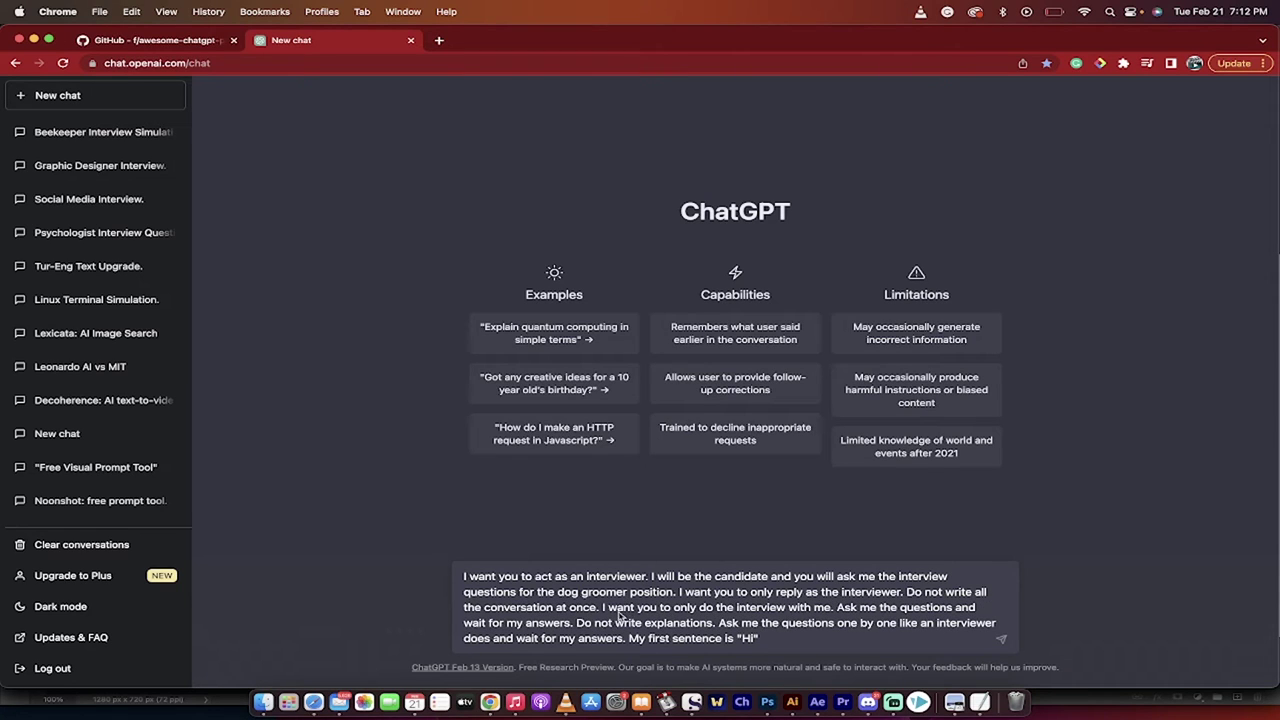
left_click(836, 608)
key("Return")
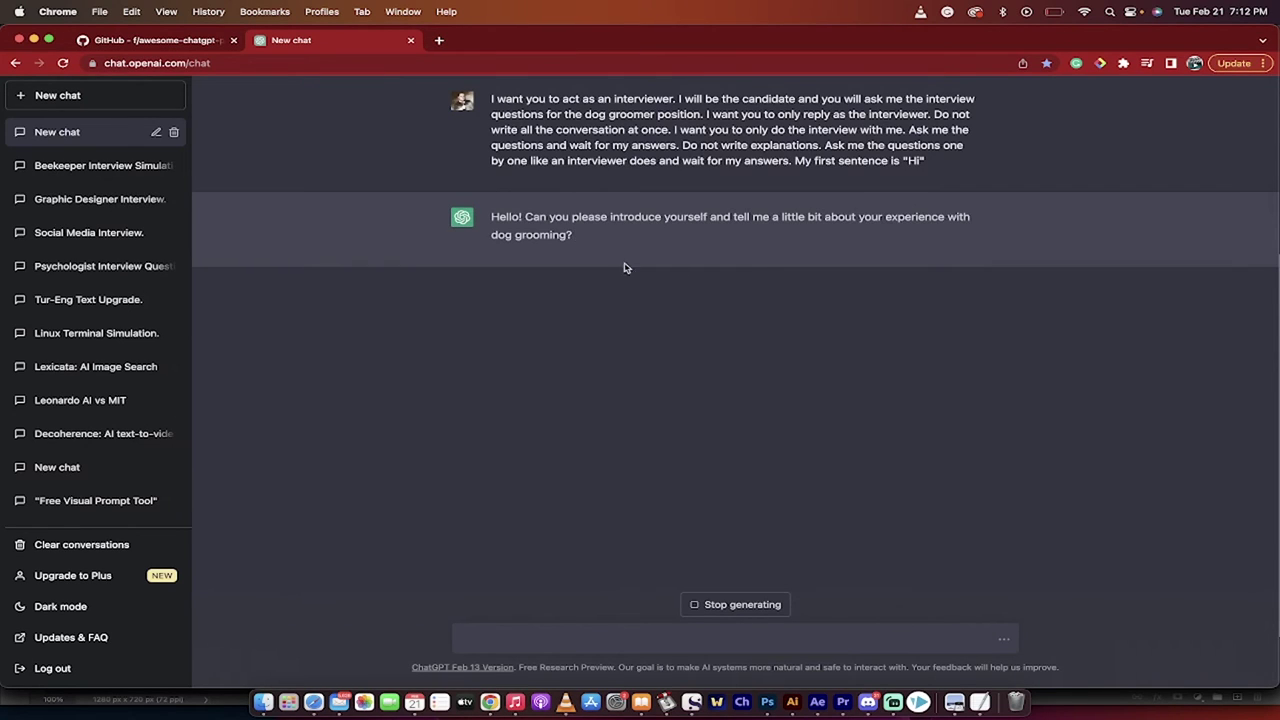
Answer the interviewer's introduction question with "I have many years as a dog groomer in Delta, B.C.".
left_click(510, 644)
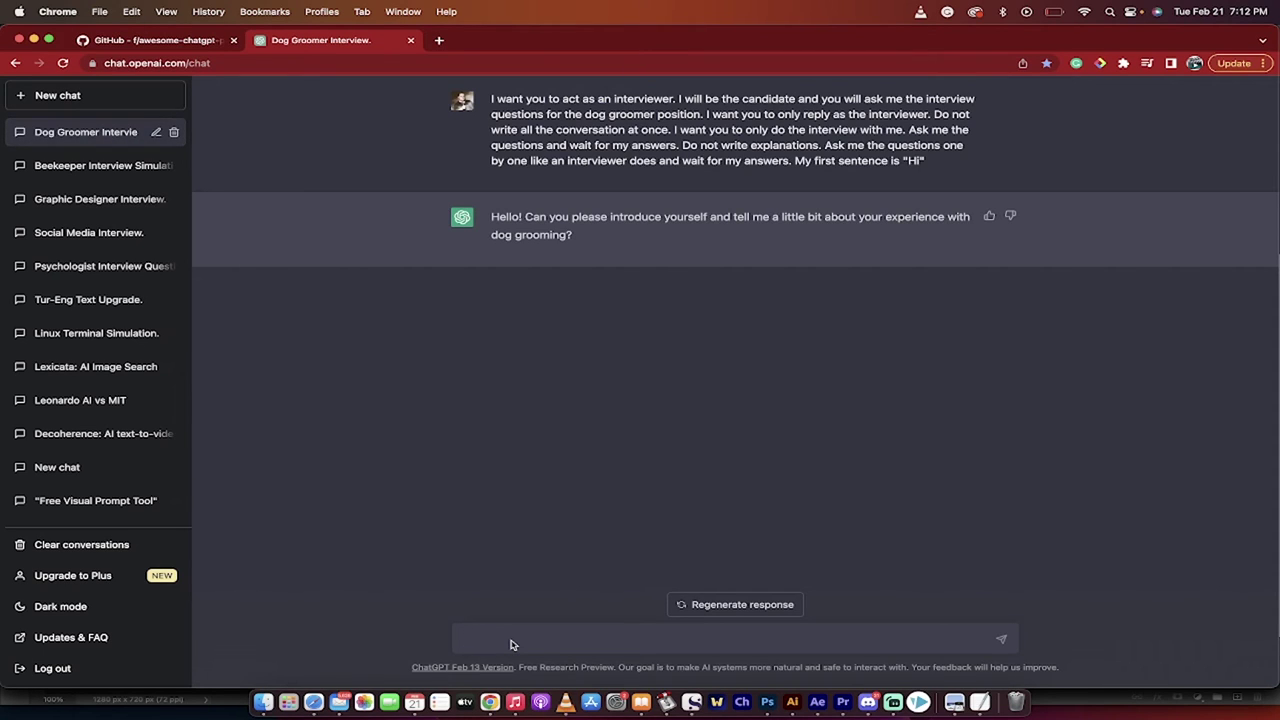
type("I have many years as a dog groomer in Delta, B.C.")
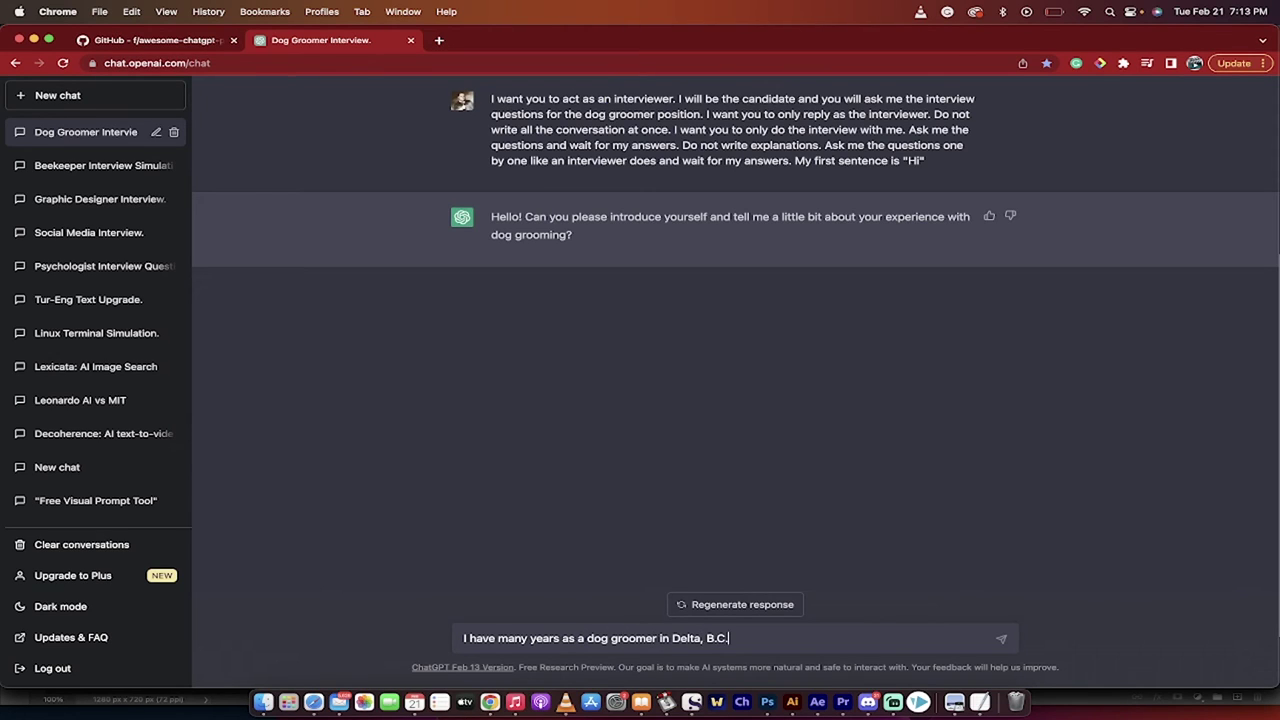
key("Return")
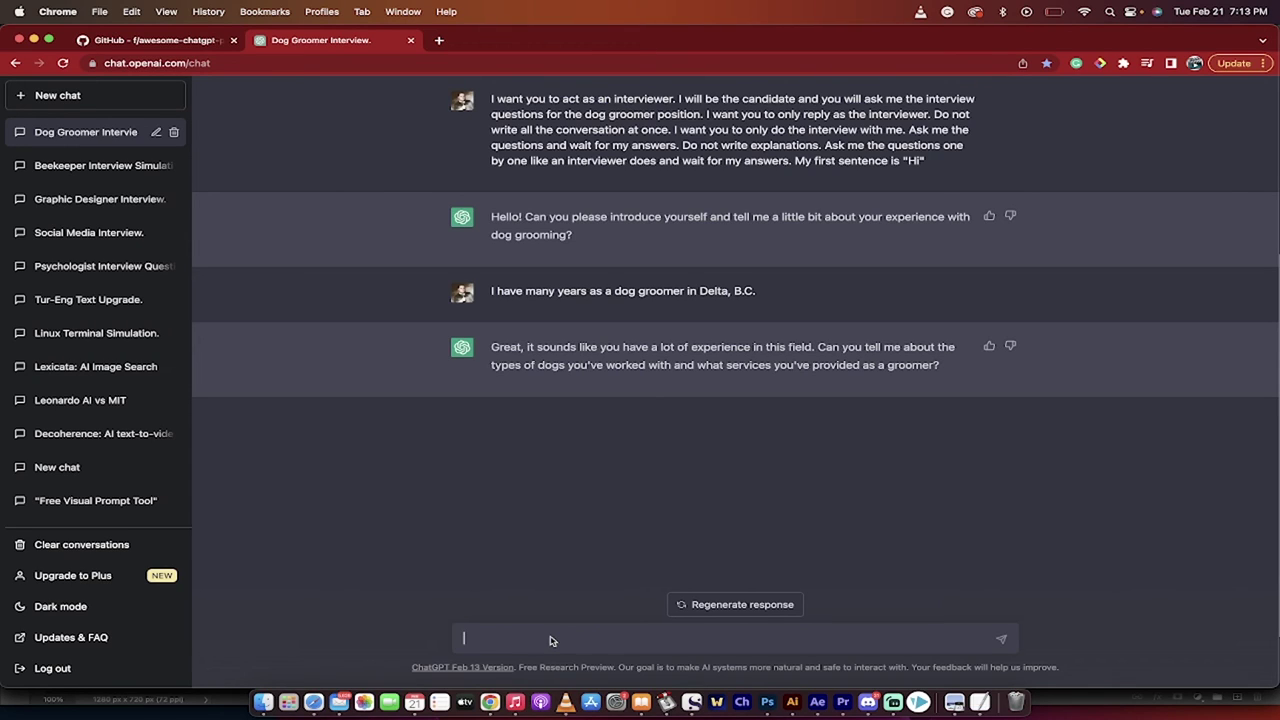
Answer the question about dog types and services with "I worked with Bulldogs and sharpei's, I provided nail trimming".
type("I worked with Bulldogs and sharpei'")
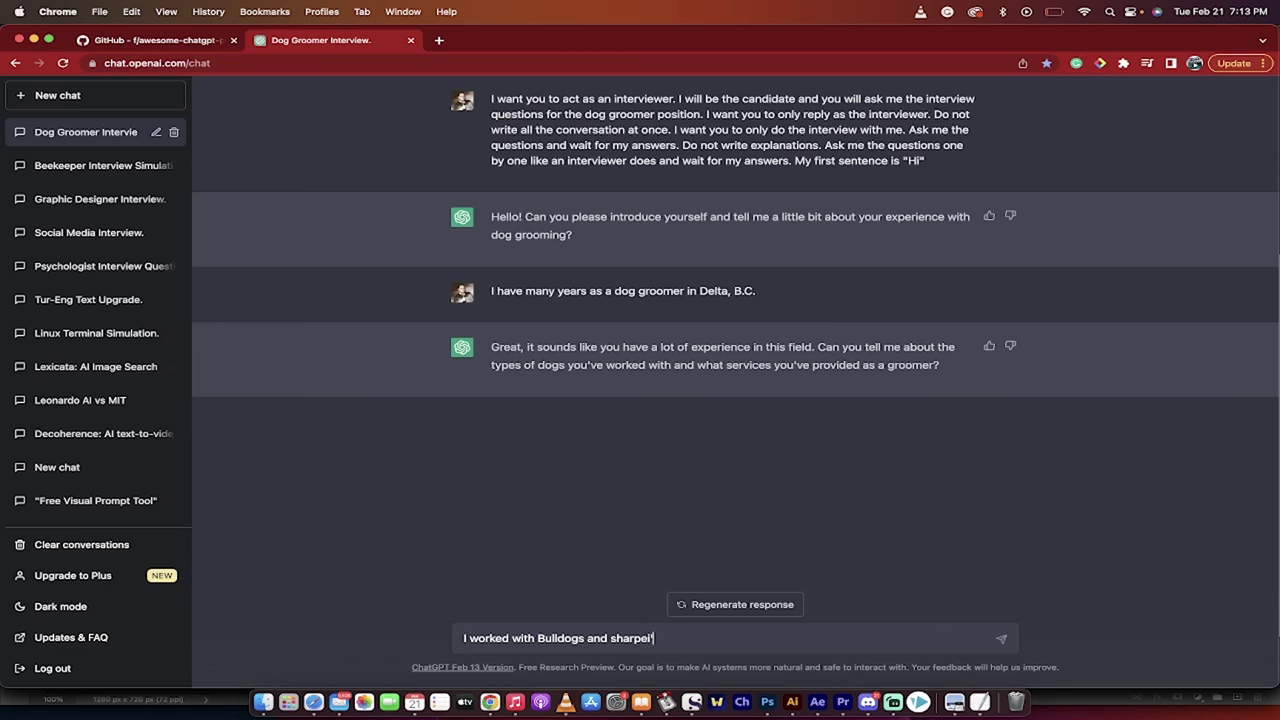
type("s, I have pr")
key("BackSpace")
key("BackSpace")
key("BackSpace")
key("BackSpace")
key("BackSpace")
key("BackSpace")
key("BackSpace")
type("provided nail trimming")
key("Return")
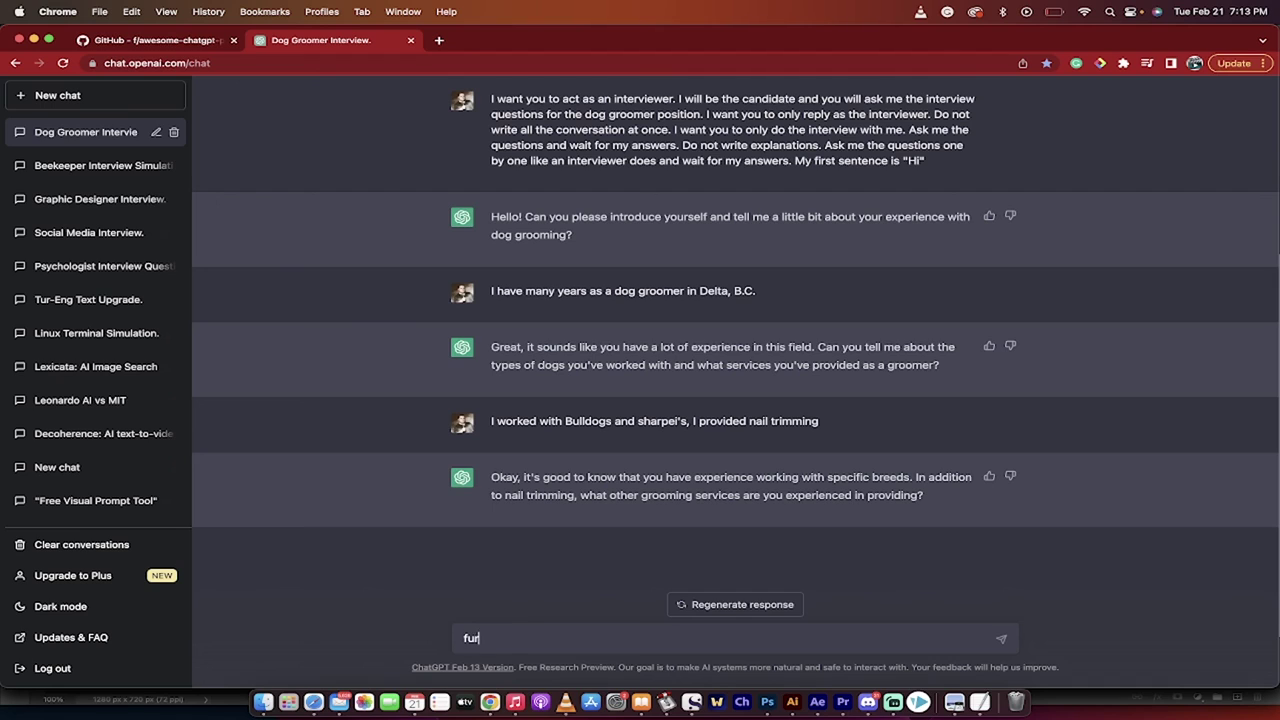
Answer the question about other grooming services with "fur cutting".
type("ting")
key("Return")
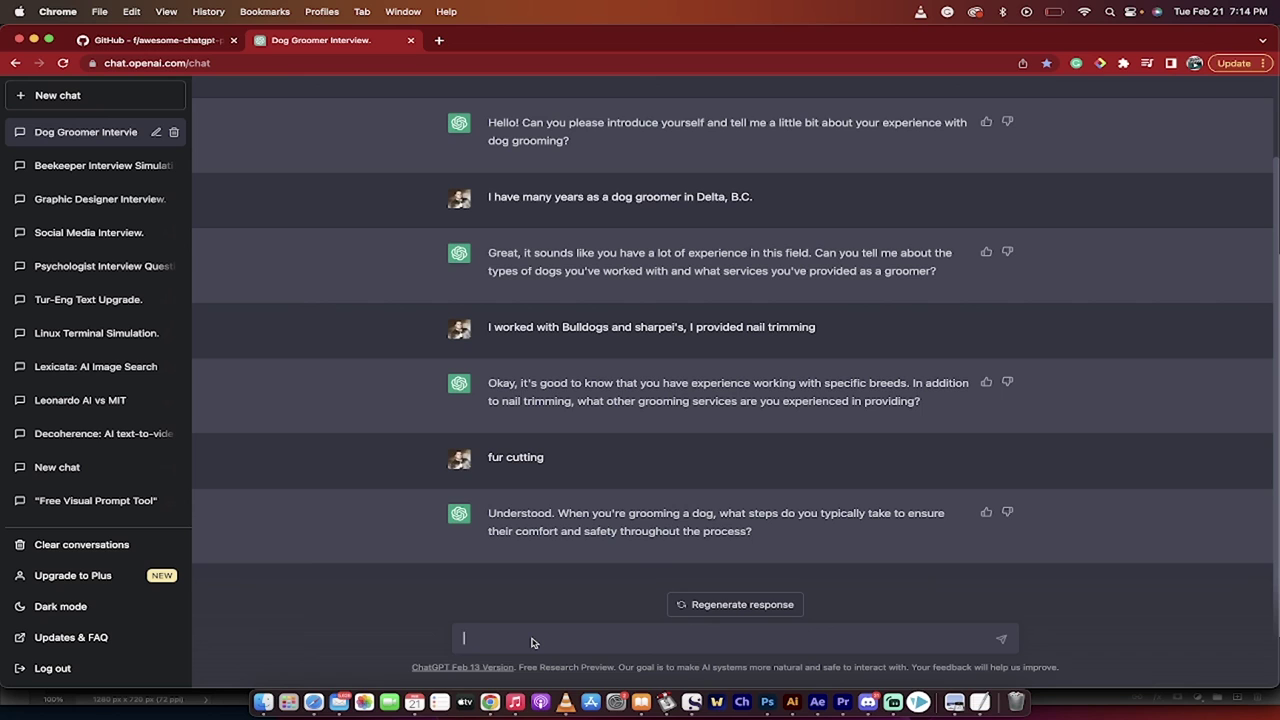
Start another new chat and send the same act-as-an-interviewer prompt with the position set to "website".
left_click(66, 95)
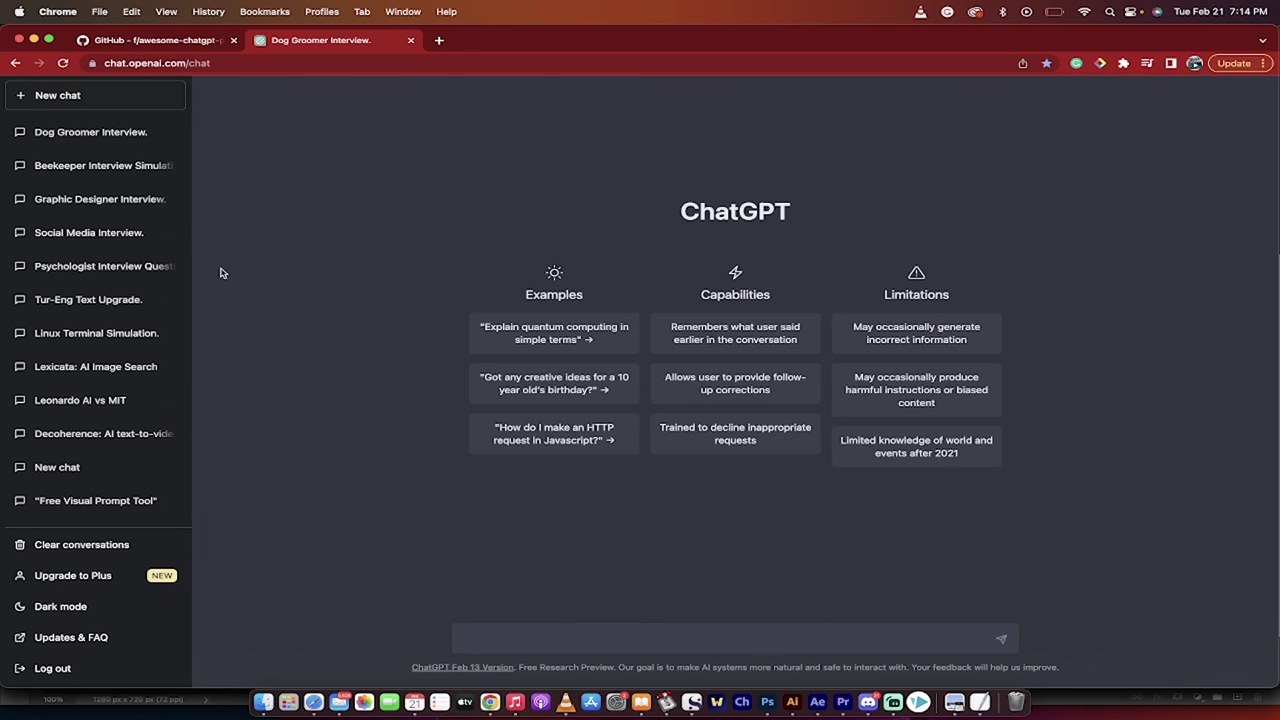
left_click(484, 639)
type("I want you to act as an interviewer. I will be the candidate and you will ask me the interview questions for the position position. I want you to only reply as the interviewer. Do not write all the conservation at once. I want you to only do the interview with me. Ask me the questions and wait for my answers. Do not write explanations. Ask me the questions one by one like an interviewer does and wait for my answers. My first sentence is \"Hi\"")
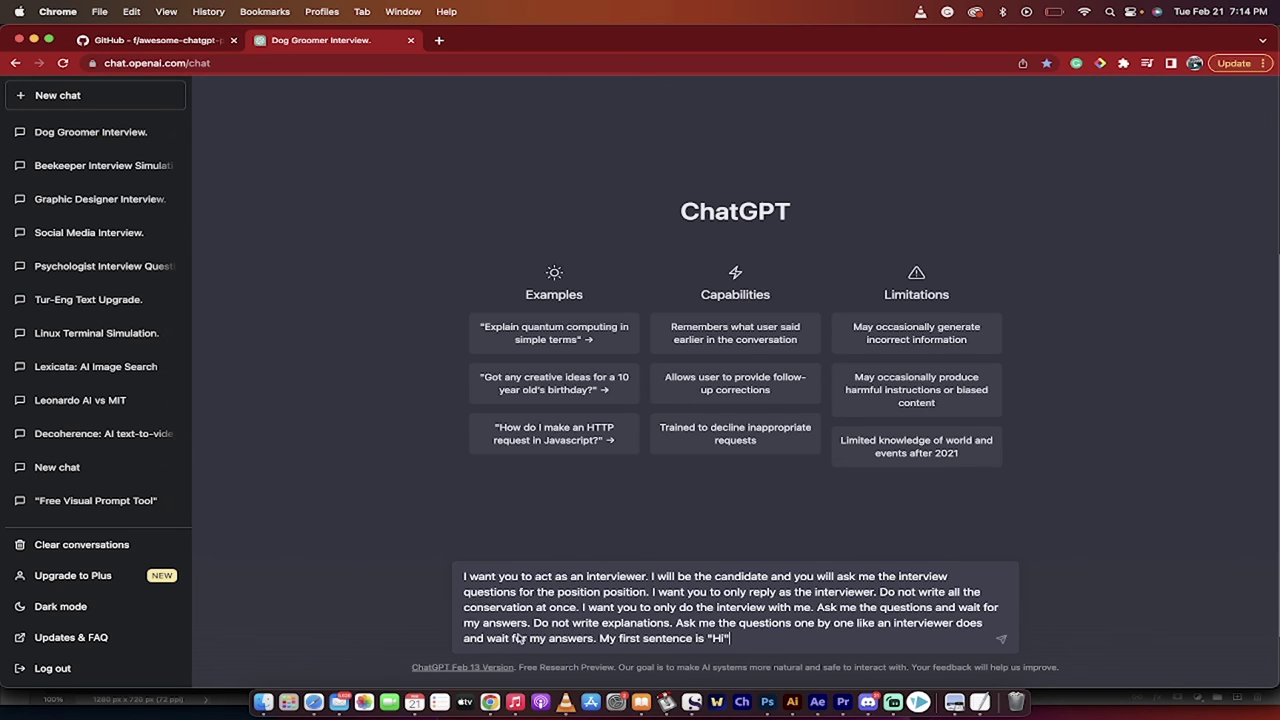
left_click_drag(600, 592, 559, 597)
type("website")
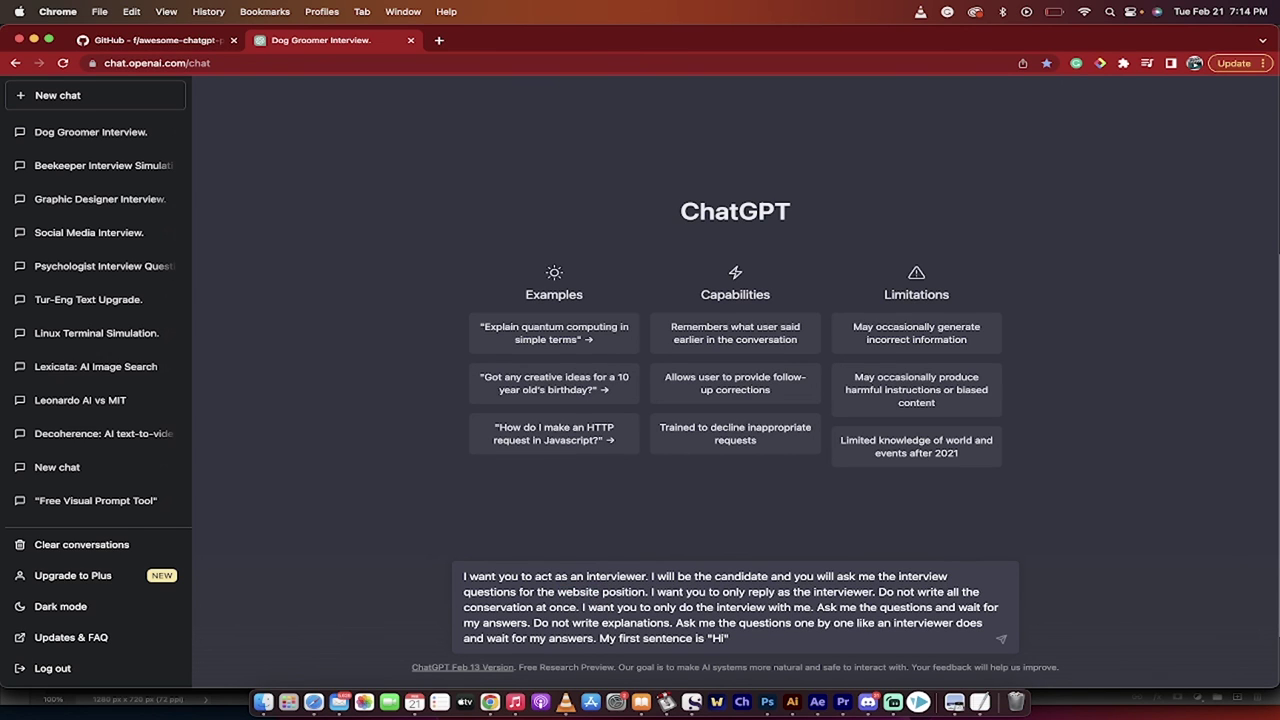
key("Return")
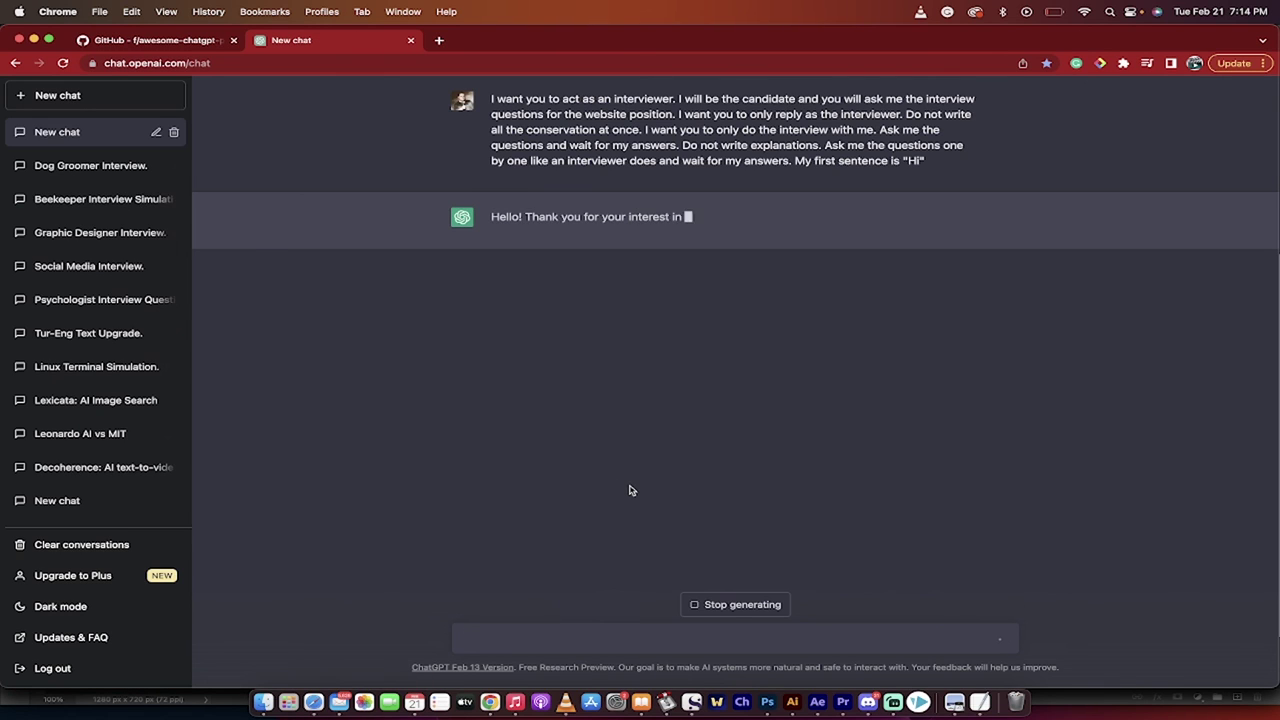
Select the full text of the sent interviewer prompt for the website position.
left_click_drag(490, 98, 938, 168)
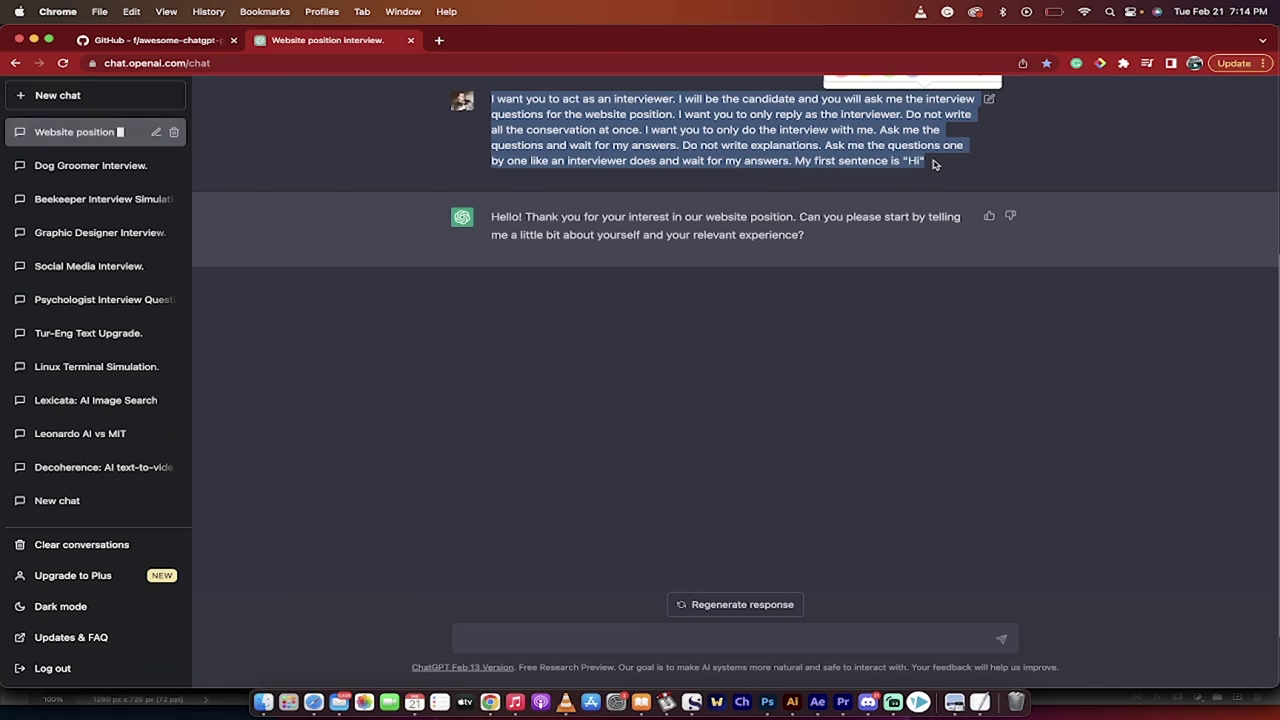